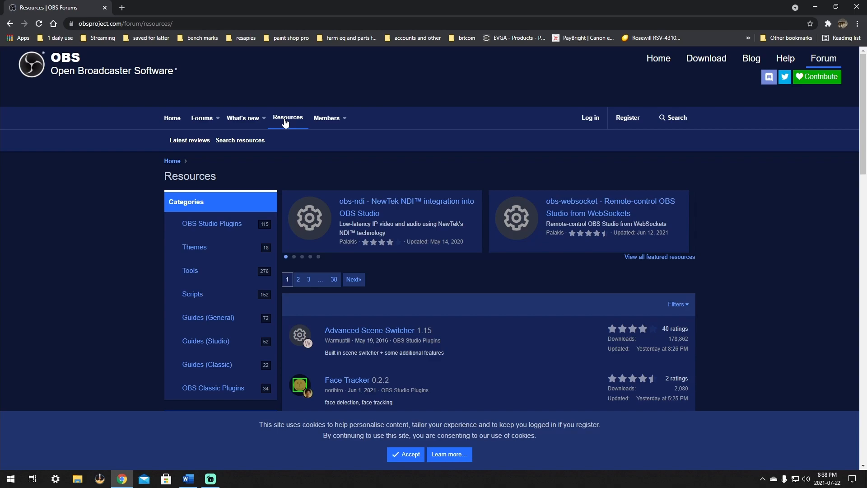
- Browse the forum's Themes resources and open the CGC OBS and Mixery theme pages in new tabs
{"action": "left_click", "coordinate": [194, 253]}
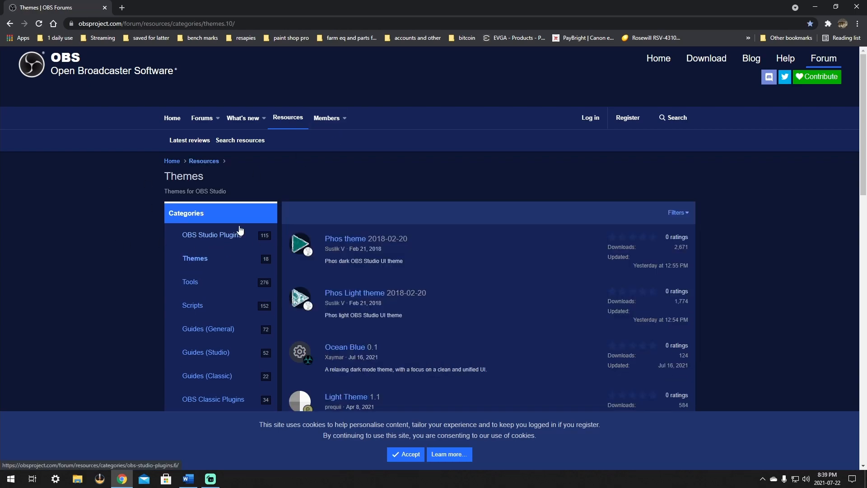
{"action": "scroll", "coordinate": [404, 226], "scroll_direction": "down", "scroll_amount": 2}
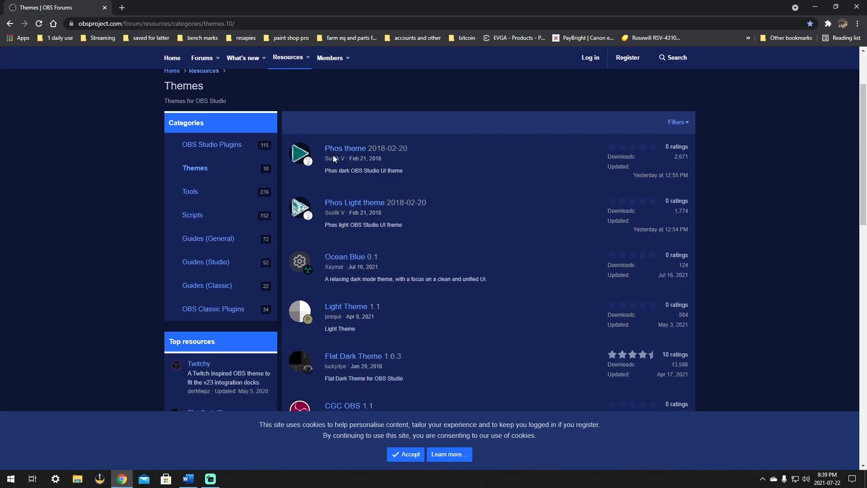
{"action": "scroll", "coordinate": [451, 221], "scroll_direction": "down", "scroll_amount": 4}
{"action": "scroll", "coordinate": [452, 221], "scroll_direction": "up", "scroll_amount": 6}
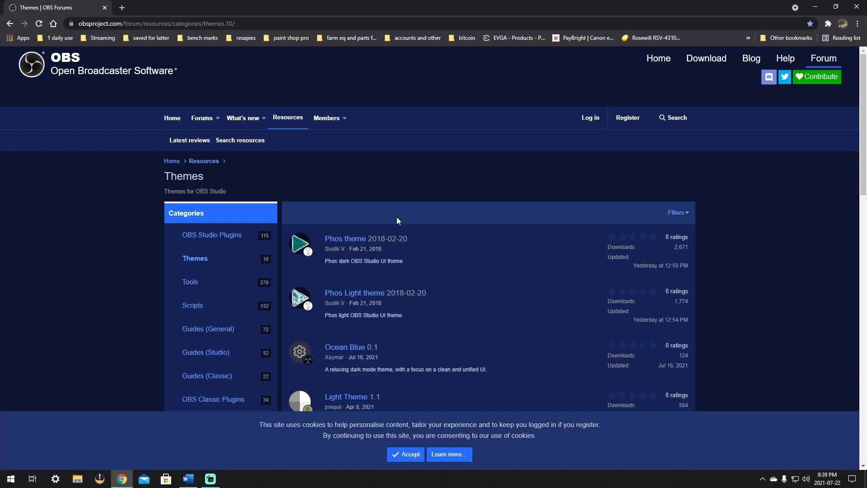
{"action": "scroll", "coordinate": [397, 217], "scroll_direction": "down", "scroll_amount": 6}
{"action": "right_click", "coordinate": [329, 227]}
{"action": "left_click", "coordinate": [337, 233]}
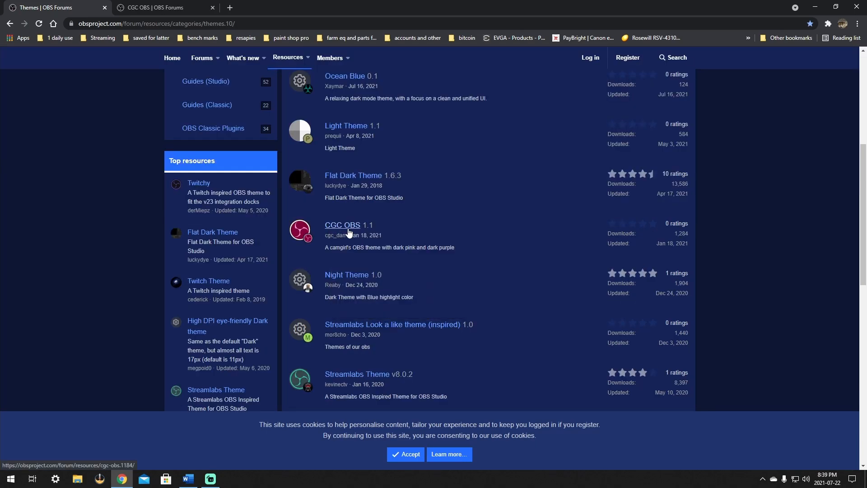
{"action": "scroll", "coordinate": [348, 232], "scroll_direction": "down", "scroll_amount": 5}
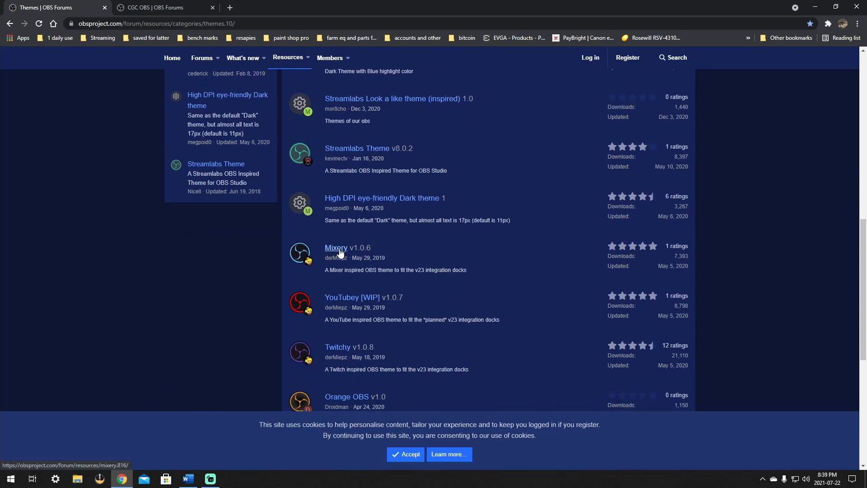
{"action": "right_click", "coordinate": [340, 250]}
{"action": "left_click", "coordinate": [349, 254]}
- Compare the CGC OBS and Mixery theme pages and download the Mixery v1.0.6 theme
{"action": "left_click", "coordinate": [163, 7]}
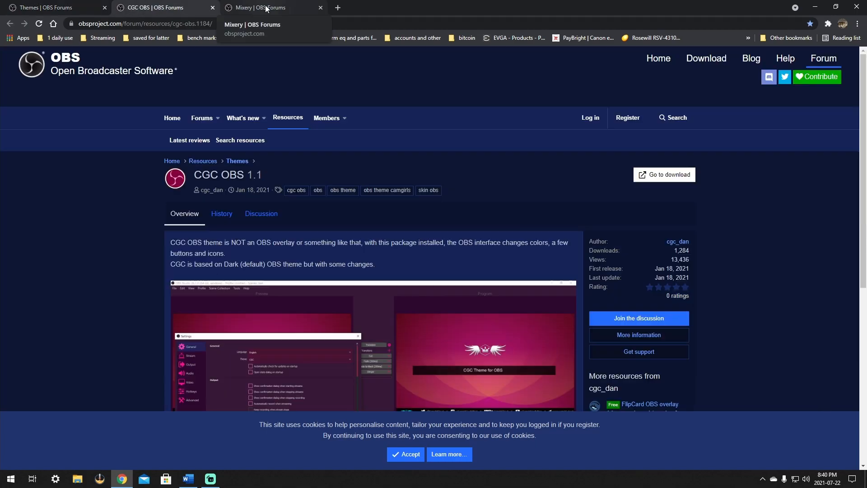
{"action": "left_click", "coordinate": [255, 8]}
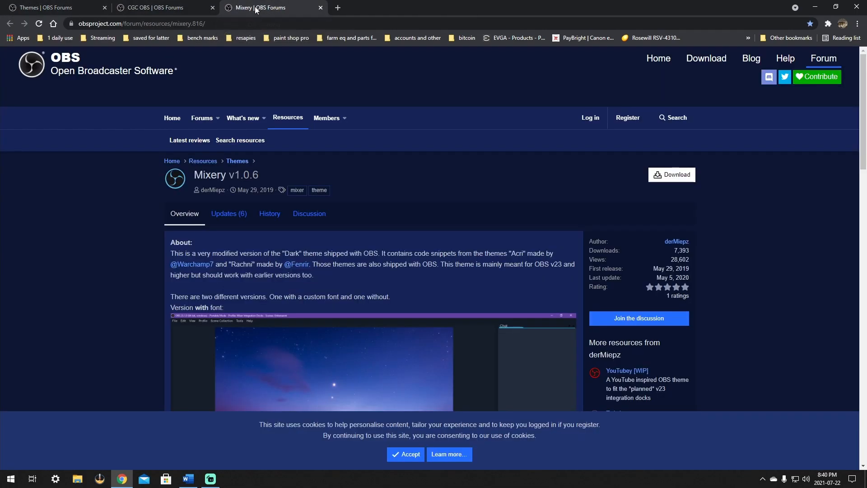
{"action": "left_click", "coordinate": [166, 8]}
{"action": "left_click", "coordinate": [260, 6]}
{"action": "left_click", "coordinate": [672, 174]}
- Go to the CGC OBS theme's GitHub release and download cgc_theme_obs.zip
{"action": "left_click", "coordinate": [156, 8]}
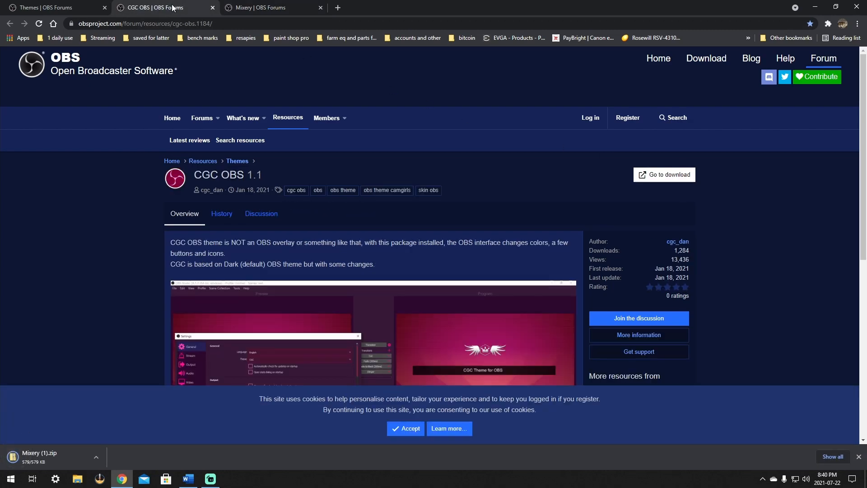
{"action": "left_click", "coordinate": [680, 180]}
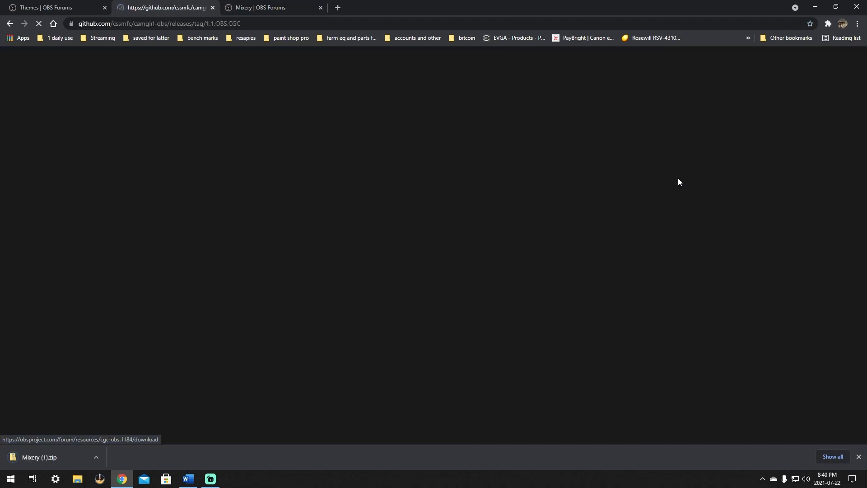
{"action": "scroll", "coordinate": [327, 98], "scroll_direction": "down", "scroll_amount": 3}
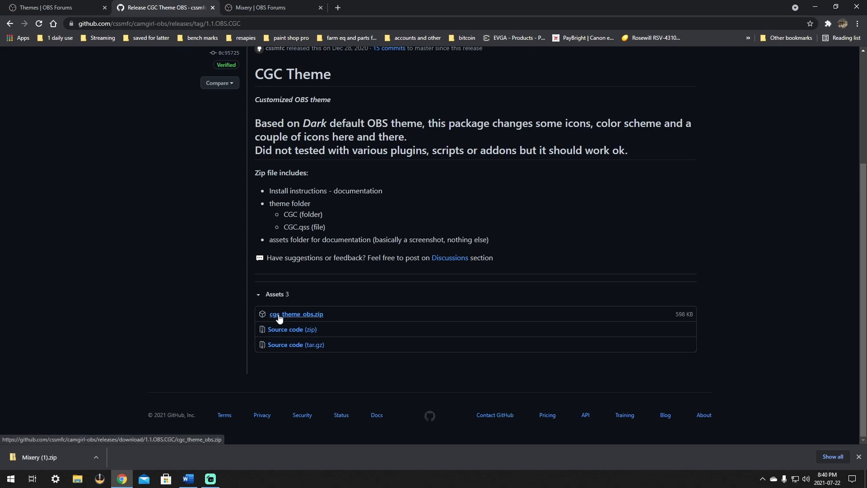
{"action": "left_click", "coordinate": [320, 315]}
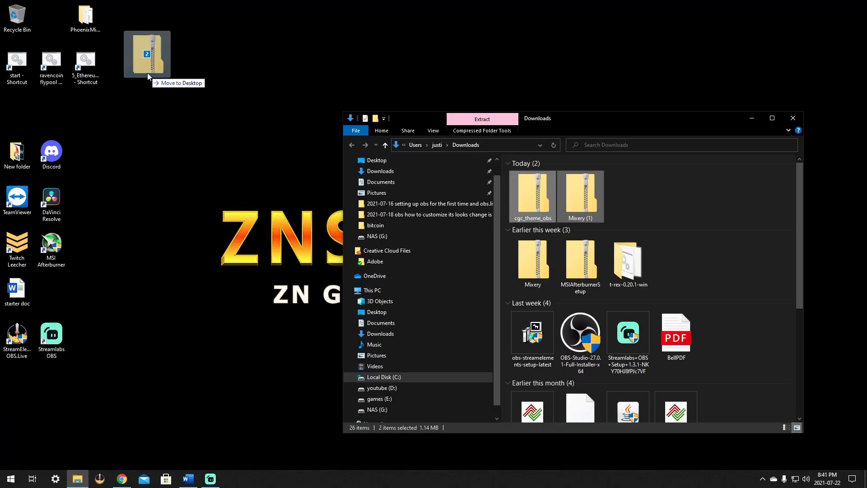
- Move the cgc_theme_obs and Mixery (1) archives from Downloads to the desktop and place them side by side
{"action": "left_click_drag", "start_coordinate": [147, 72], "coordinate": [211, 111]}
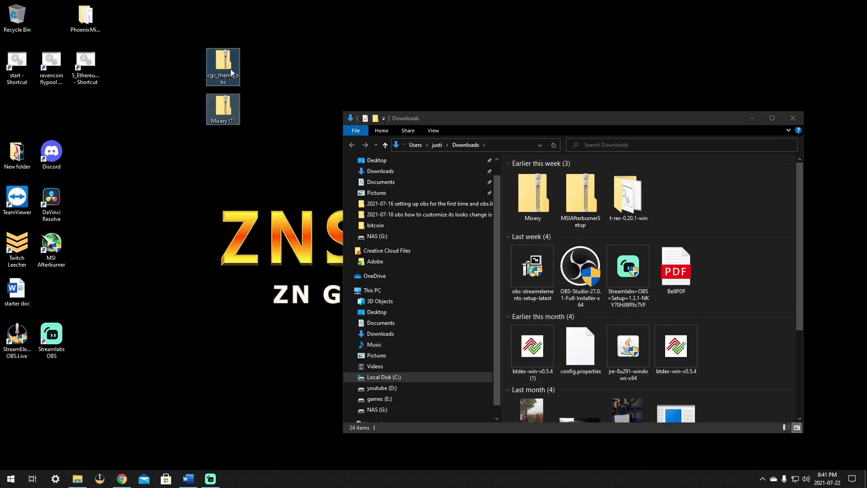
{"action": "left_click", "coordinate": [794, 119]}
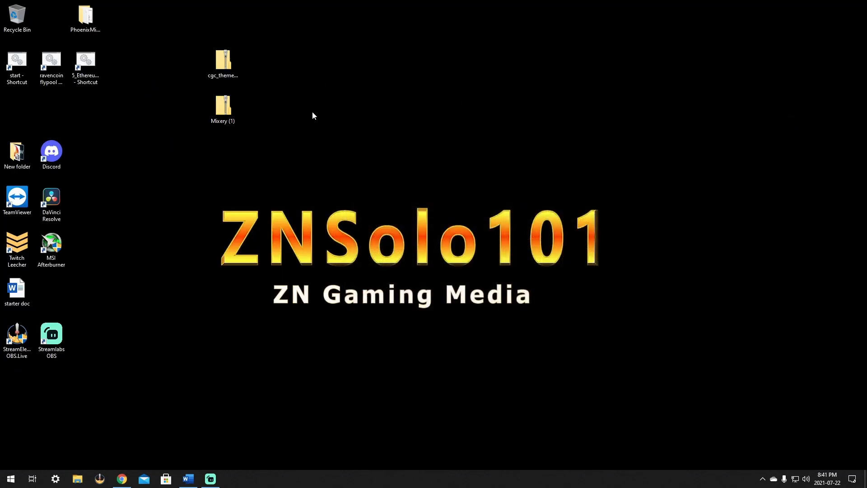
{"action": "left_click_drag", "start_coordinate": [222, 60], "coordinate": [270, 115]}
{"action": "left_click", "coordinate": [220, 68]}
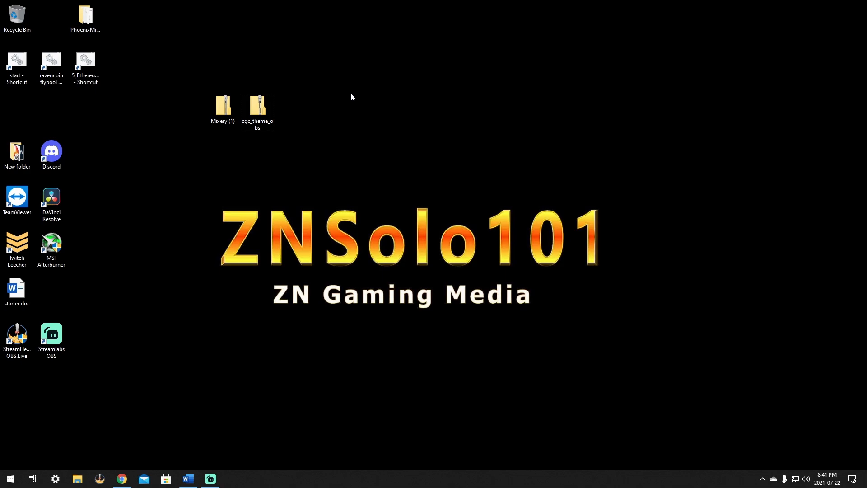
- Extract the cgc_theme_obs archive to the desktop and place the extracted folder beneath its archive
{"action": "right_click", "coordinate": [241, 105]}
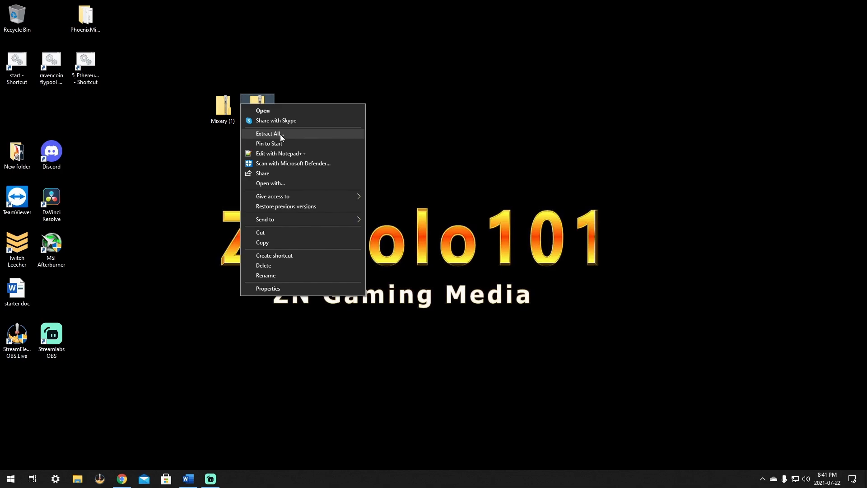
{"action": "left_click", "coordinate": [280, 134]}
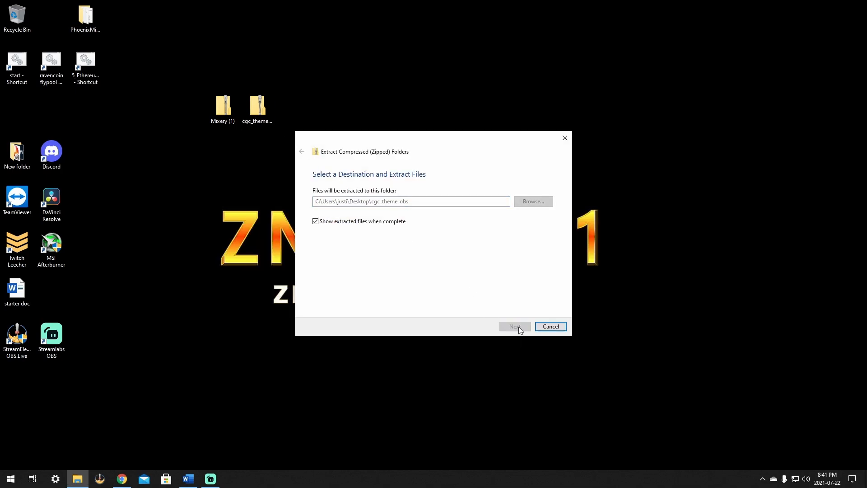
{"action": "left_click", "coordinate": [515, 326]}
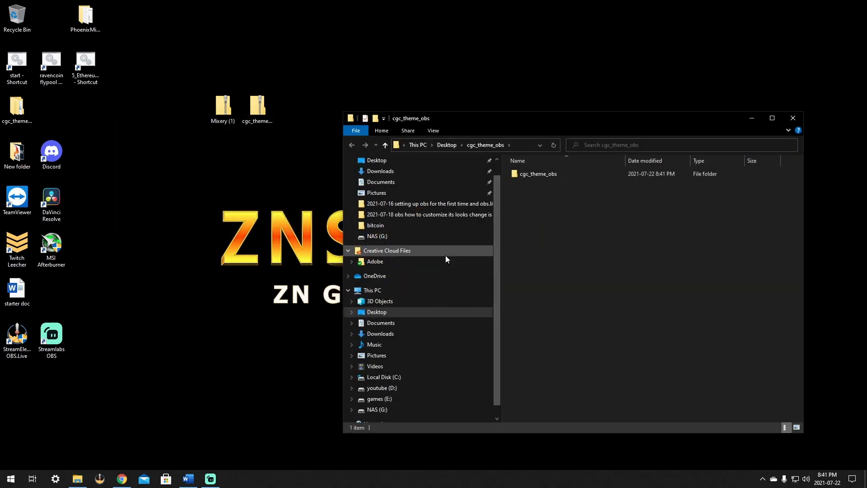
{"action": "left_click_drag", "start_coordinate": [17, 108], "coordinate": [261, 153]}
{"action": "left_click", "coordinate": [793, 118]}
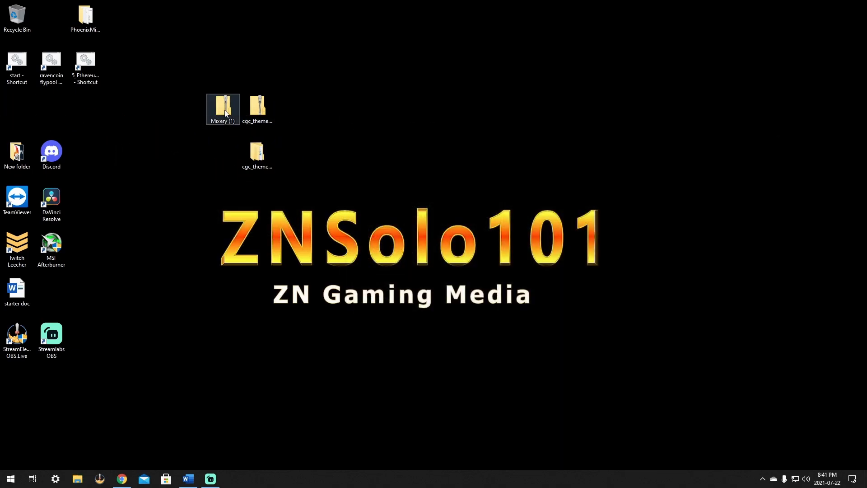
- Extract the Mixery (1) archive to the desktop and place the extracted folder beneath its archive
{"action": "right_click", "coordinate": [225, 112]}
{"action": "left_click", "coordinate": [291, 139]}
{"action": "left_click", "coordinate": [518, 327]}
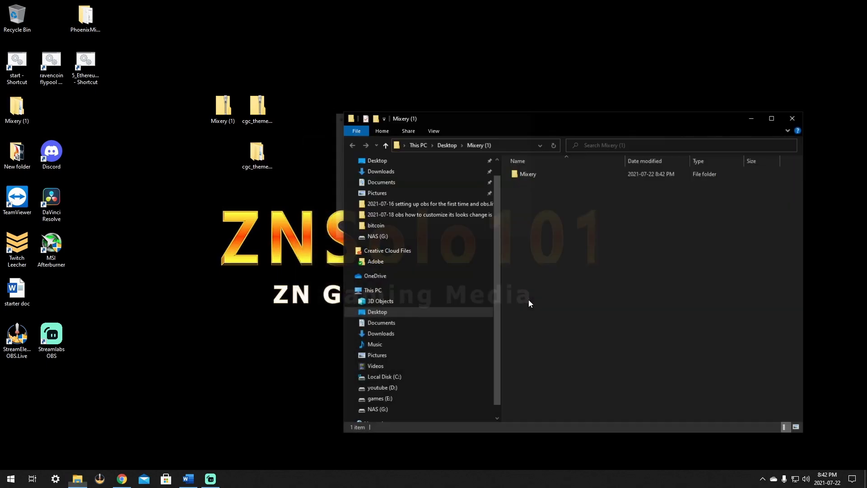
{"action": "left_click", "coordinate": [791, 119]}
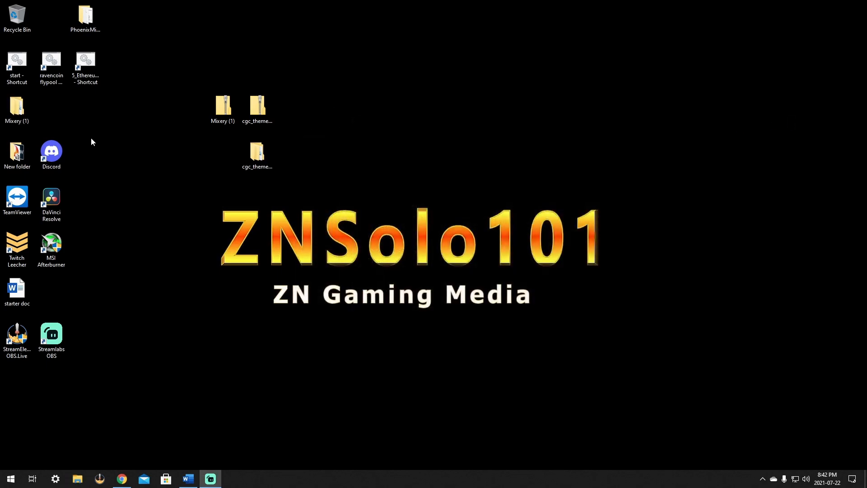
{"action": "left_click_drag", "start_coordinate": [17, 109], "coordinate": [223, 154]}
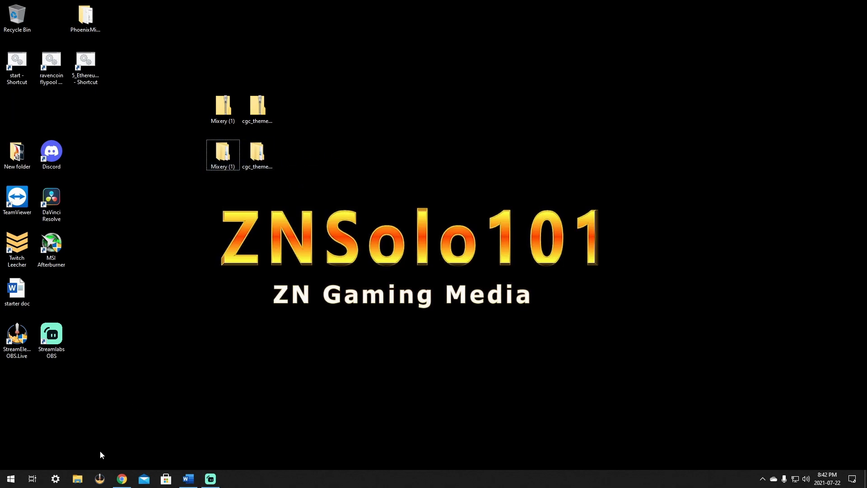
- Open the OBS themes folder at C:\Program Files\obs-studio\data\obs-studio\themes in File Explorer
{"action": "left_click", "coordinate": [83, 479]}
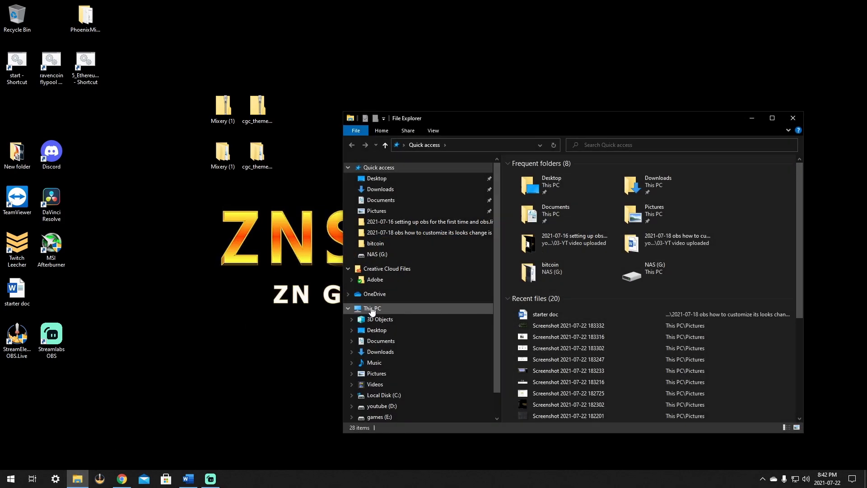
{"action": "left_click", "coordinate": [362, 309]}
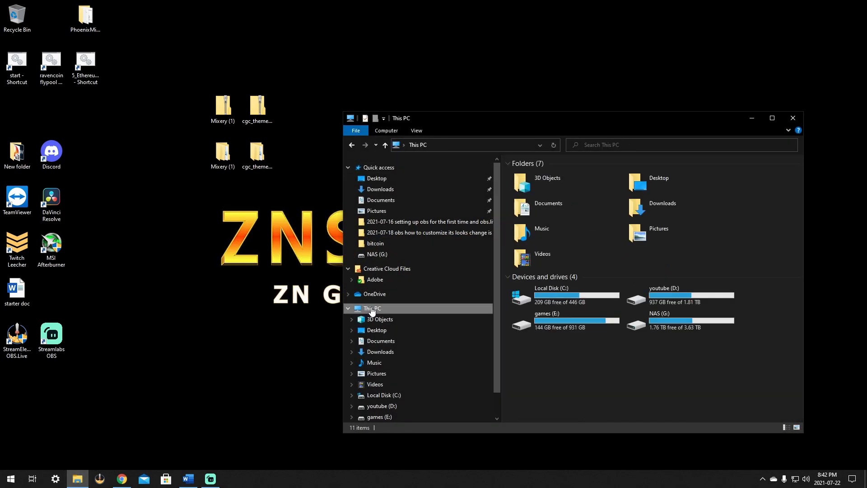
{"action": "double_click", "coordinate": [571, 289]}
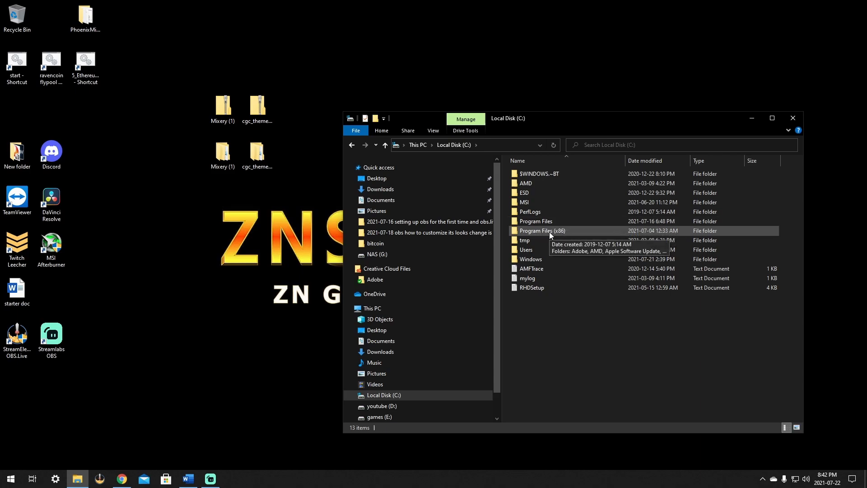
{"action": "double_click", "coordinate": [537, 221]}
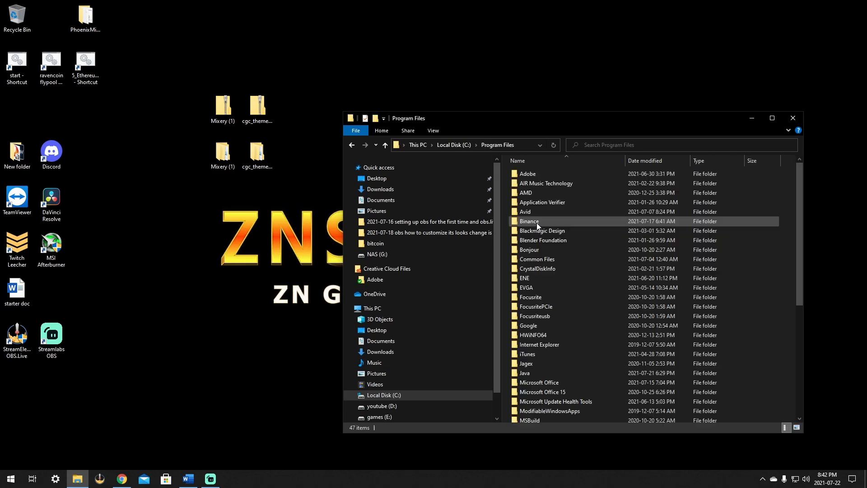
{"action": "scroll", "coordinate": [565, 216], "scroll_direction": "down", "scroll_amount": 3}
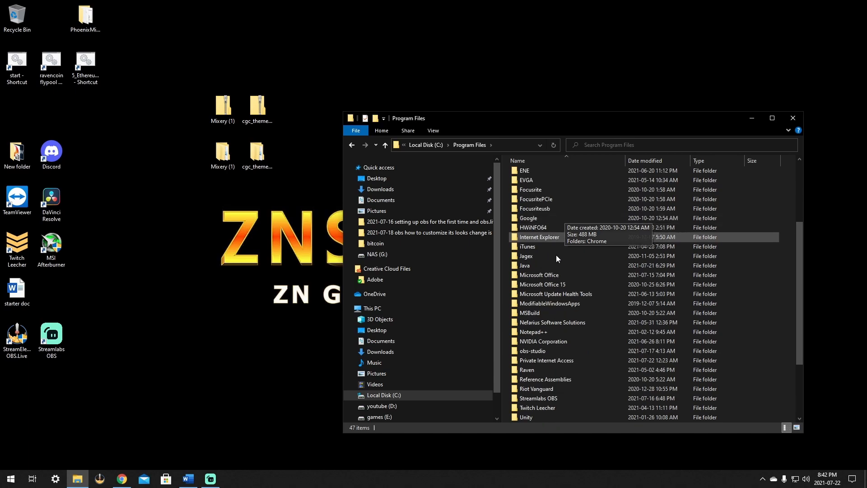
{"action": "double_click", "coordinate": [546, 352]}
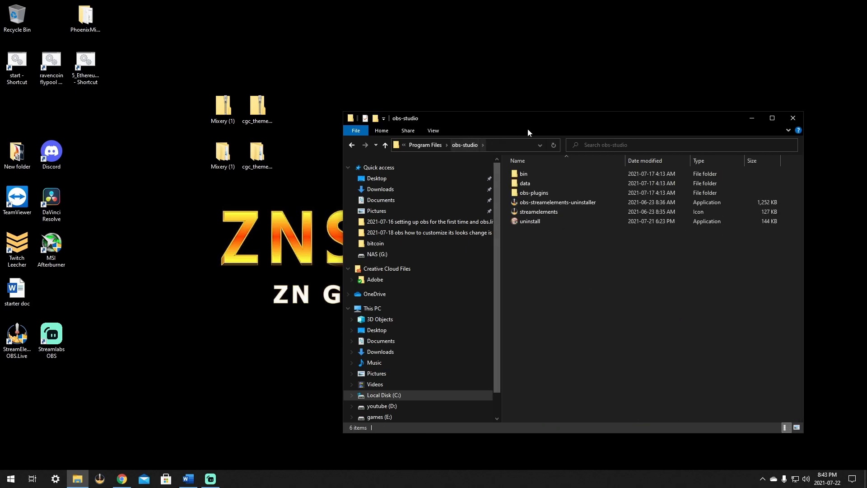
{"action": "double_click", "coordinate": [528, 185]}
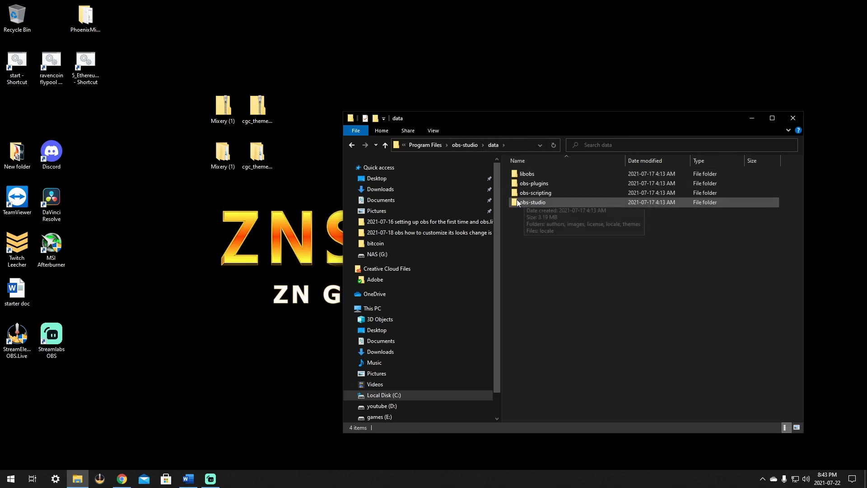
{"action": "double_click", "coordinate": [538, 202]}
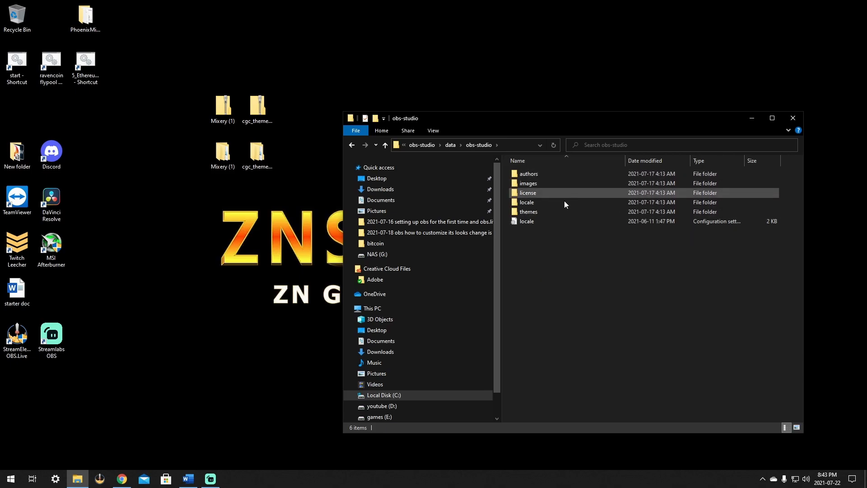
{"action": "double_click", "coordinate": [527, 212]}
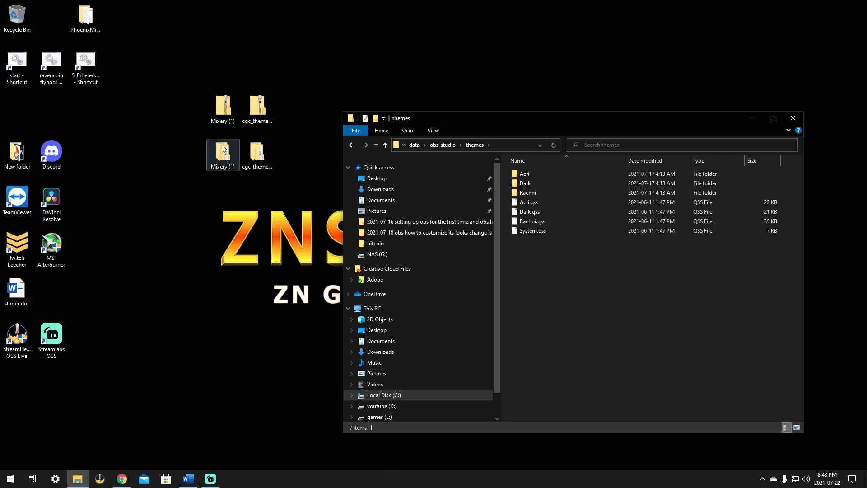
- Open the extracted Mixery (1) folder in a second window beside the themes folder and go into Mixery (with font)
{"action": "left_click", "coordinate": [226, 165]}
{"action": "double_click", "coordinate": [226, 165]}
{"action": "left_click_drag", "start_coordinate": [530, 119], "coordinate": [215, 55]}
{"action": "double_click", "coordinate": [212, 107]}
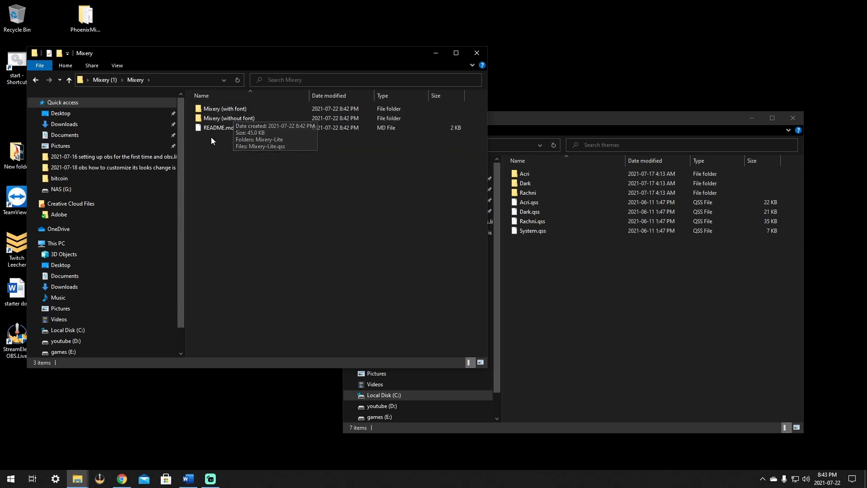
{"action": "double_click", "coordinate": [226, 109]}
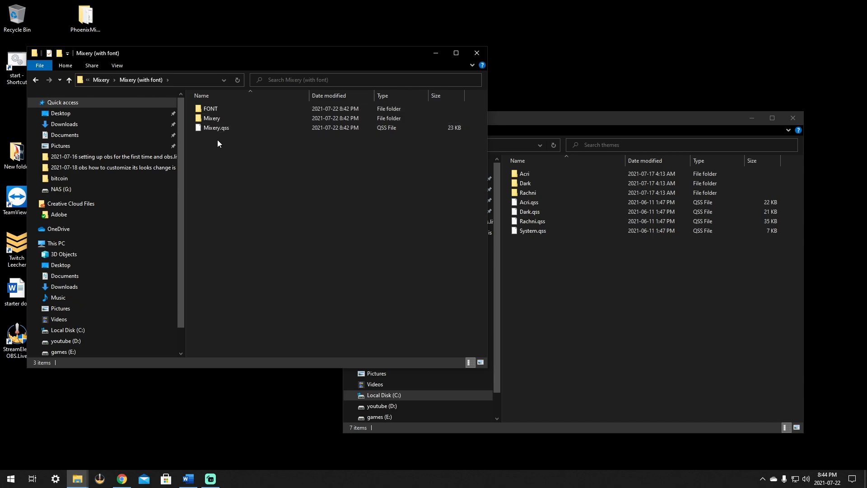
- Install the Comfortaa[wght] font from Mixery's FONT folder
{"action": "double_click", "coordinate": [213, 108]}
{"action": "right_click", "coordinate": [246, 108]}
{"action": "left_click", "coordinate": [233, 107]}
{"action": "right_click", "coordinate": [232, 107]}
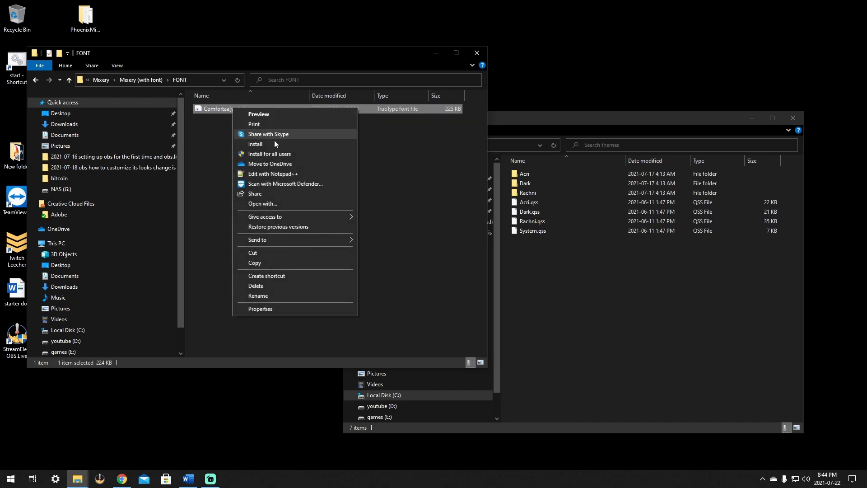
{"action": "left_click", "coordinate": [258, 145]}
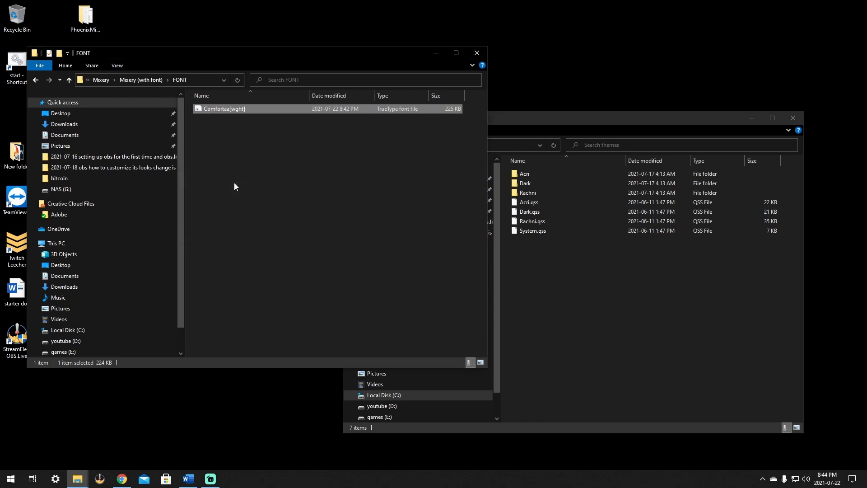
- Move the Mixery folder and Mixery.qss from Mixery (with font) into the OBS themes folder, granting administrator permission
{"action": "left_click", "coordinate": [35, 81]}
{"action": "left_click_drag", "start_coordinate": [218, 149], "coordinate": [228, 122]}
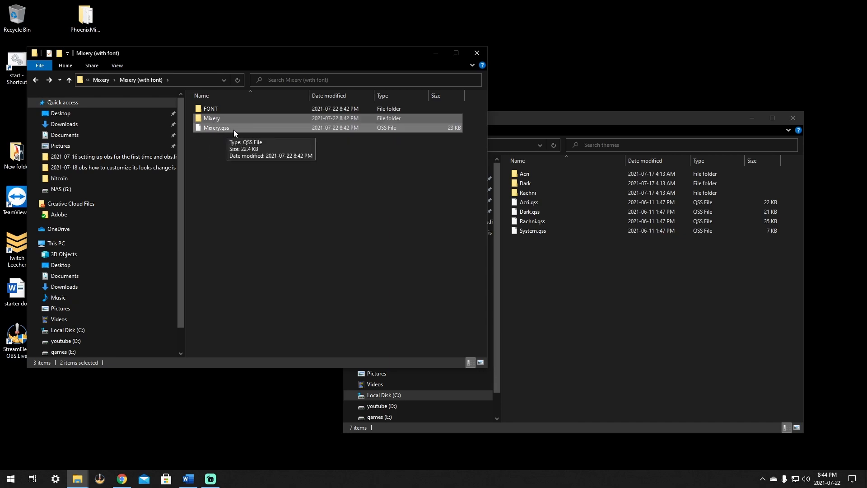
{"action": "left_click_drag", "start_coordinate": [215, 120], "coordinate": [576, 292]}
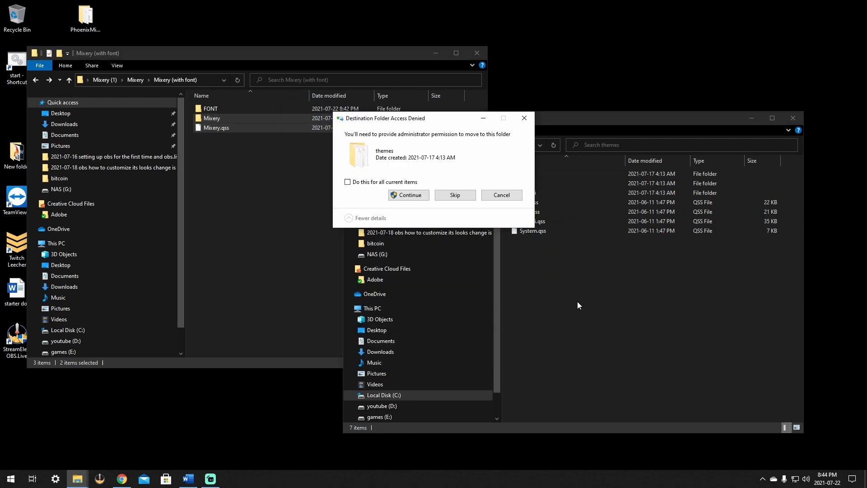
{"action": "left_click", "coordinate": [410, 196]}
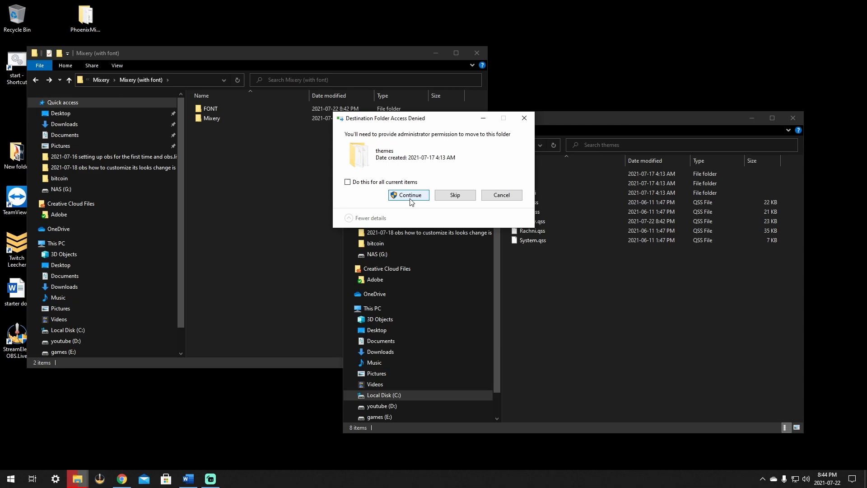
{"action": "left_click", "coordinate": [410, 197]}
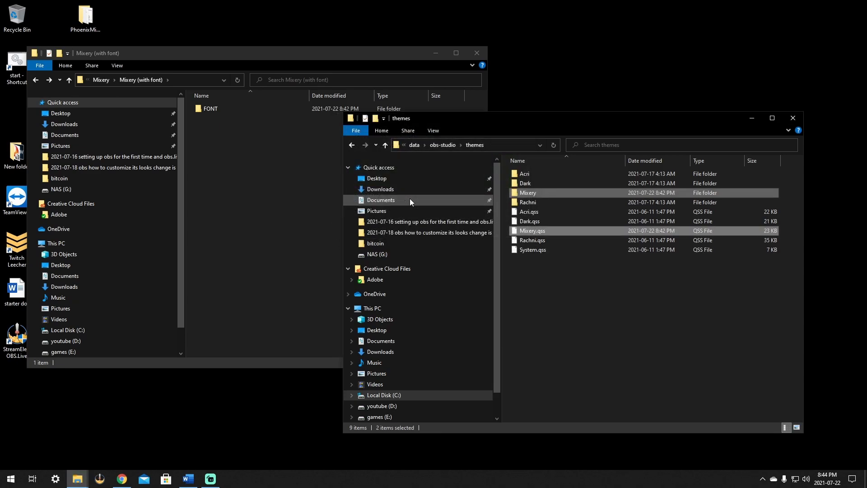
{"action": "left_click", "coordinate": [229, 194]}
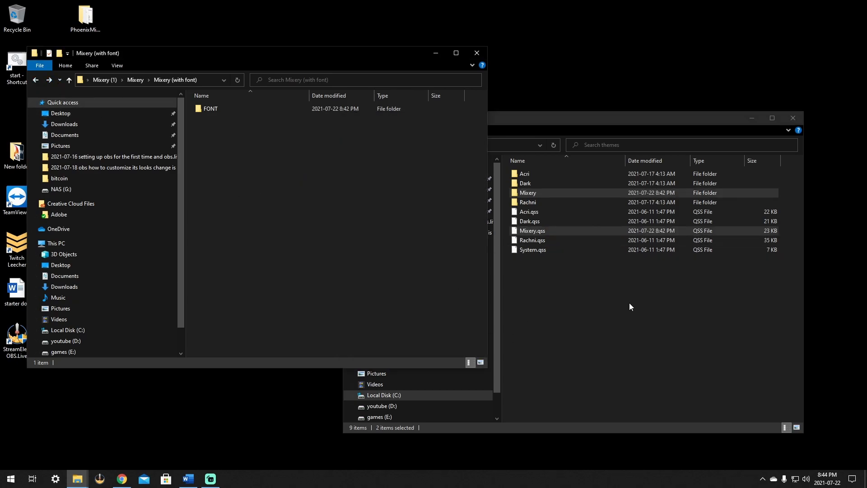
- Close the Mixery (1) window and open the obs_theme folder inside the extracted cgc_theme_obs folder
{"action": "left_click", "coordinate": [36, 81]}
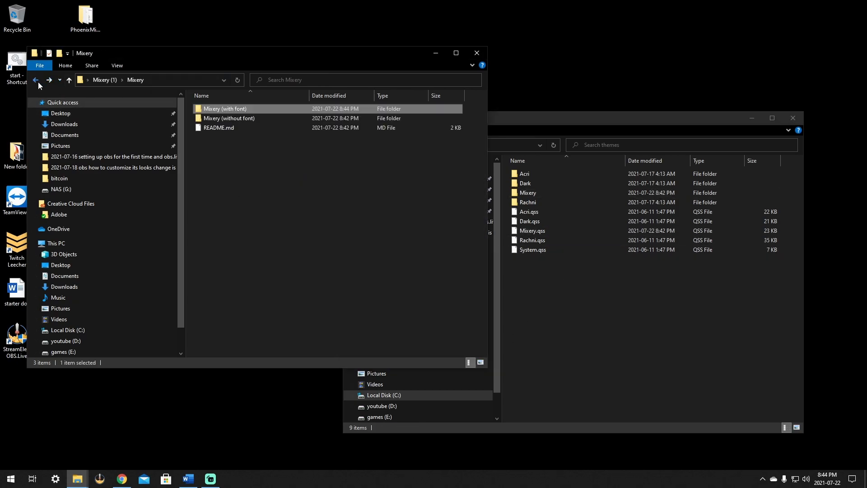
{"action": "left_click", "coordinate": [36, 81]}
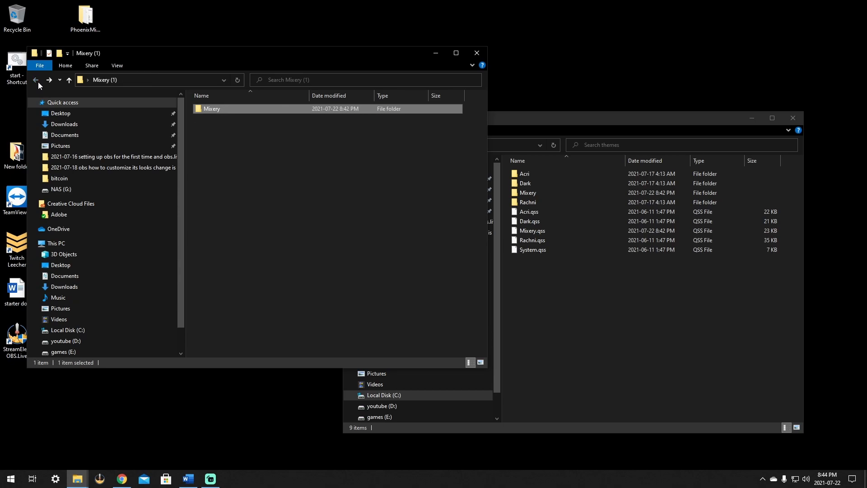
{"action": "left_click", "coordinate": [477, 53]}
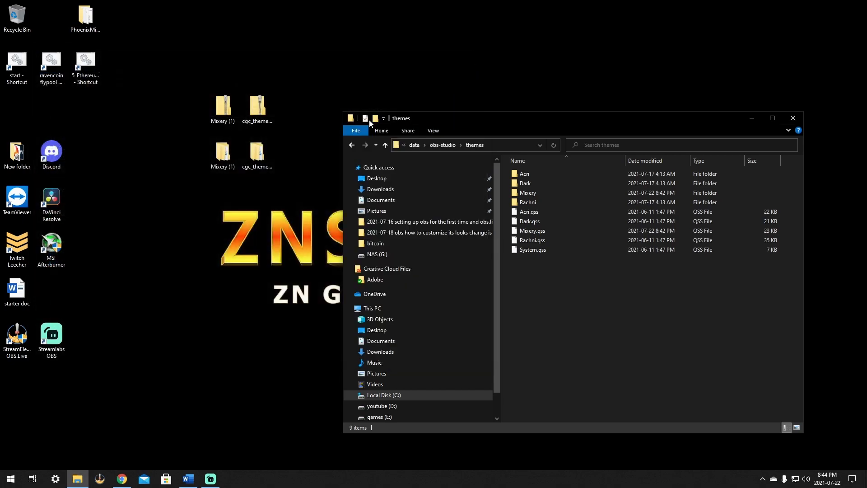
{"action": "double_click", "coordinate": [258, 153]}
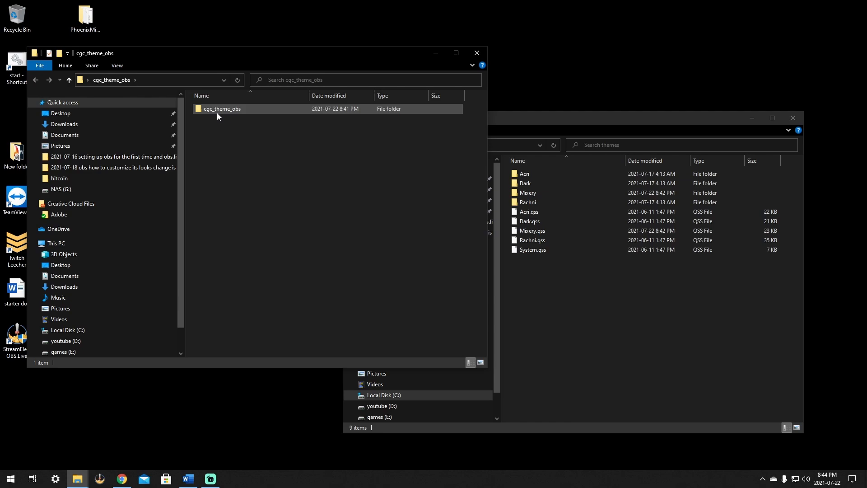
{"action": "double_click", "coordinate": [234, 110]}
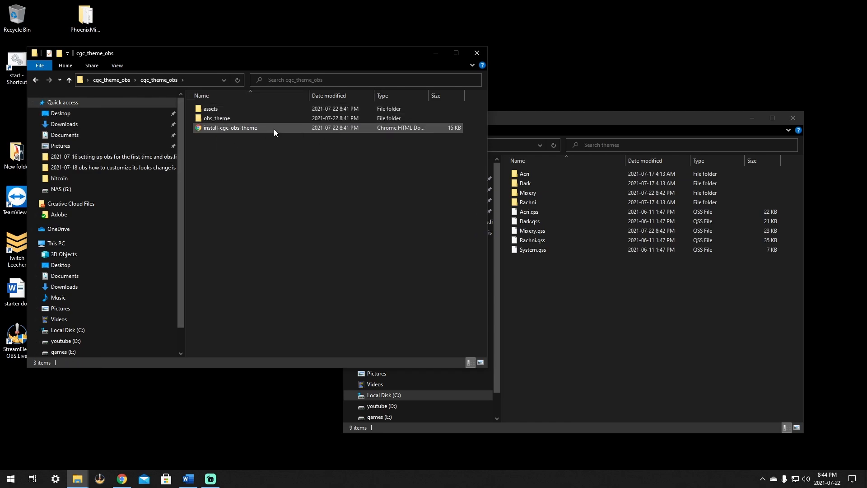
{"action": "double_click", "coordinate": [229, 105]}
{"action": "left_click", "coordinate": [39, 80]}
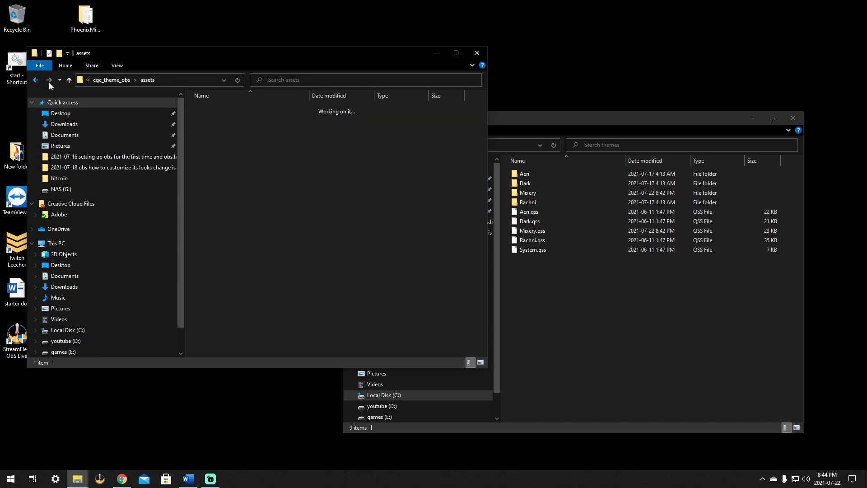
{"action": "double_click", "coordinate": [237, 119]}
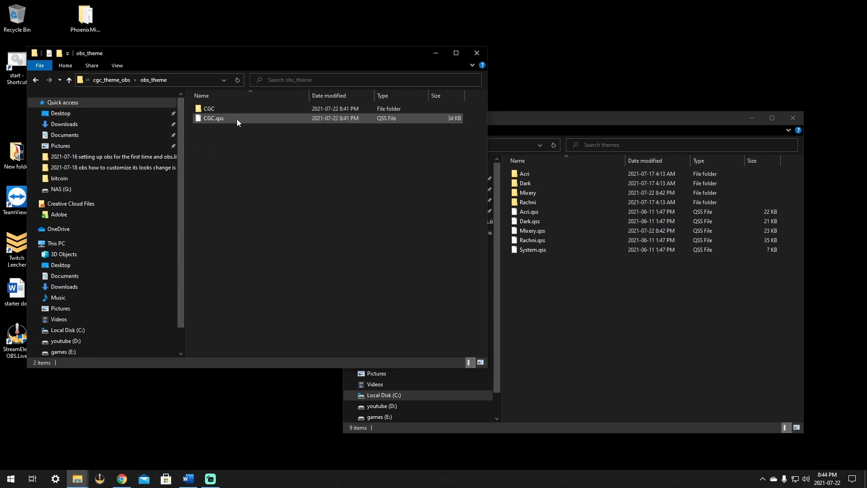
- Move the CGC folder and CGC.qss from obs_theme into the OBS themes folder, granting administrator permission
{"action": "left_click_drag", "start_coordinate": [240, 148], "coordinate": [224, 107]}
{"action": "left_click", "coordinate": [242, 155]}
{"action": "left_click", "coordinate": [36, 80]}
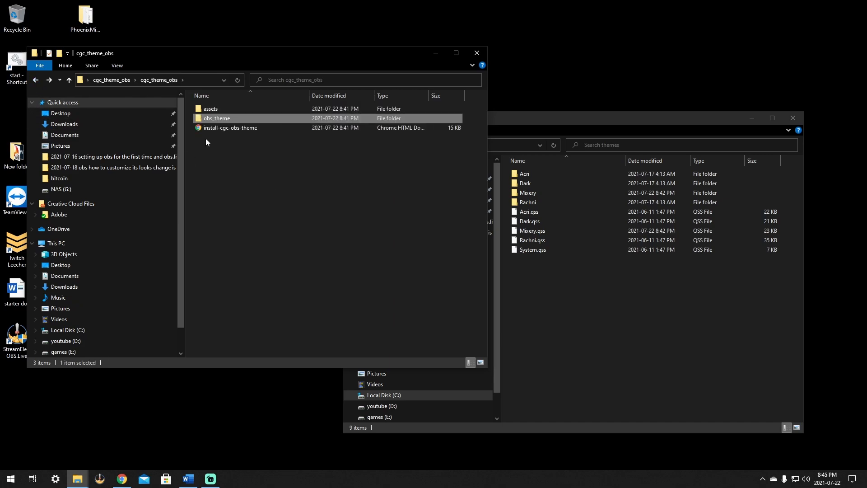
{"action": "double_click", "coordinate": [228, 119]}
{"action": "left_click_drag", "start_coordinate": [217, 146], "coordinate": [594, 306]}
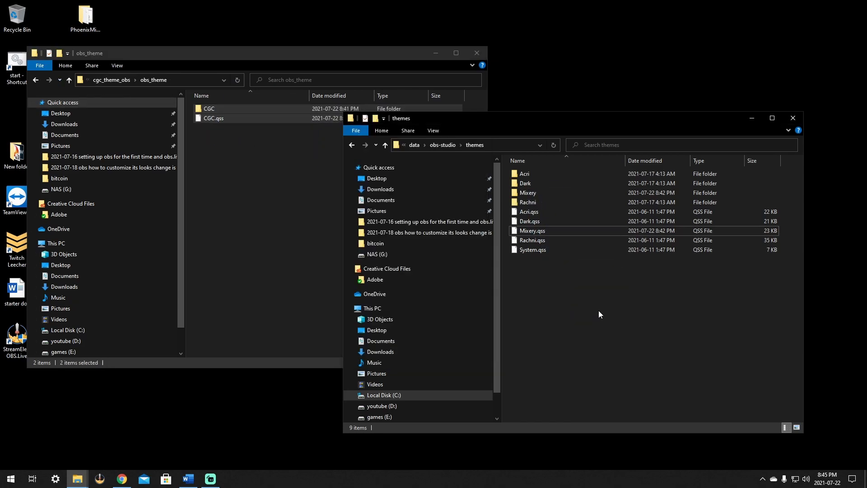
{"action": "left_click", "coordinate": [408, 195]}
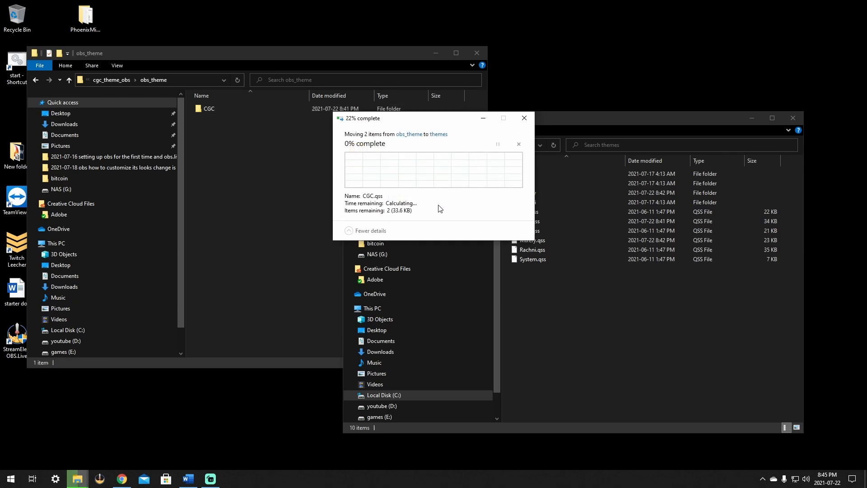
{"action": "left_click", "coordinate": [425, 199]}
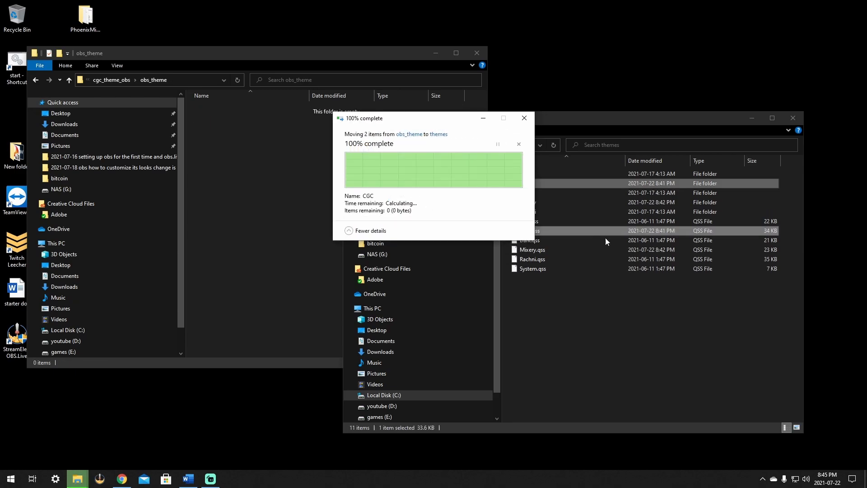
{"action": "left_click", "coordinate": [284, 209]}
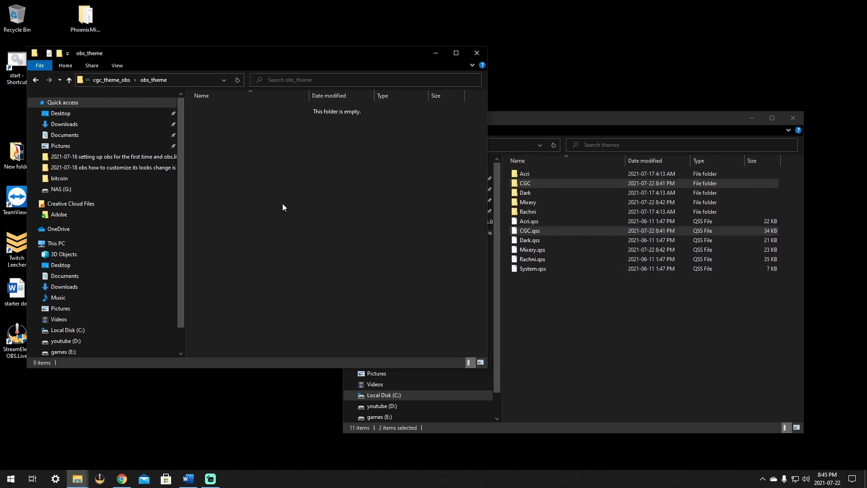
- Close the obs_theme window and refresh the OBS themes folder
{"action": "left_click", "coordinate": [476, 53]}
{"action": "left_click", "coordinate": [257, 155]}
{"action": "right_click", "coordinate": [337, 54]}
{"action": "left_click", "coordinate": [353, 81]}
{"action": "right_click", "coordinate": [549, 299]}
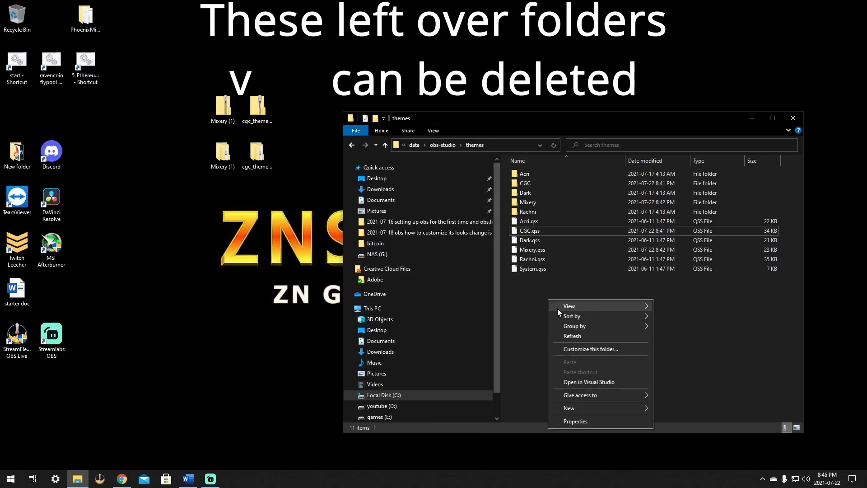
{"action": "left_click", "coordinate": [576, 338]}
- Switch to OBS Studio and set the theme to CGC in the General settings
{"action": "left_click", "coordinate": [169, 276]}
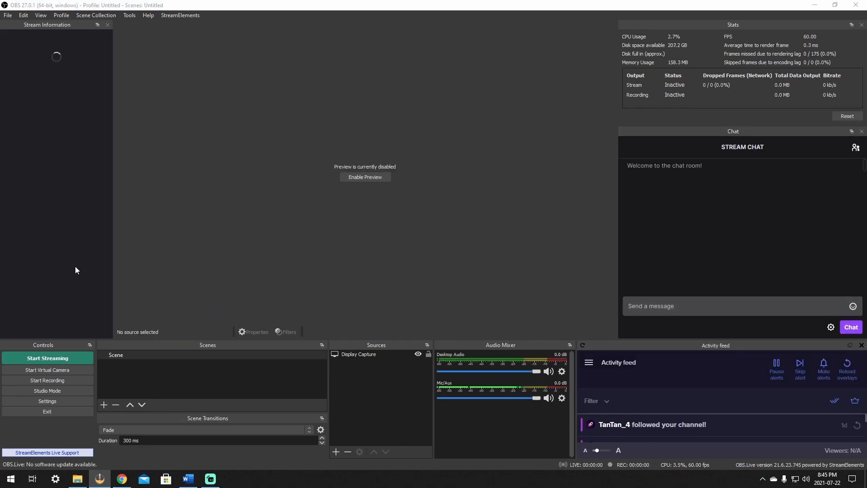
{"action": "left_click", "coordinate": [52, 401]}
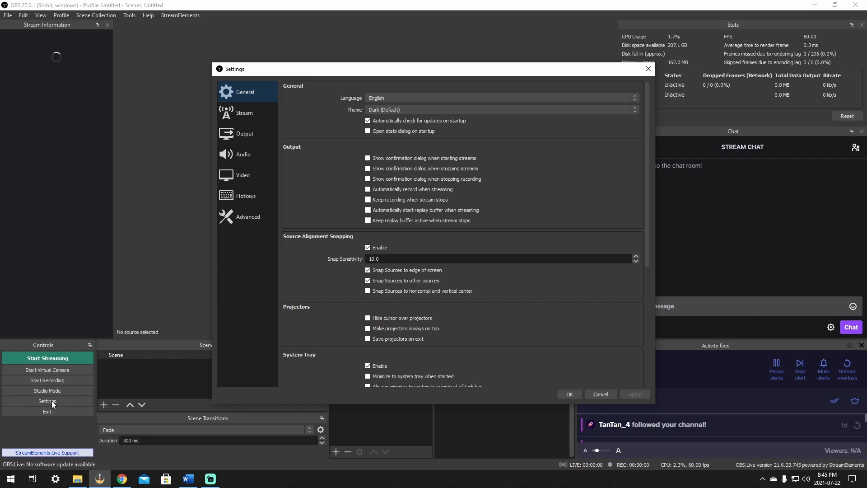
{"action": "left_click", "coordinate": [456, 109]}
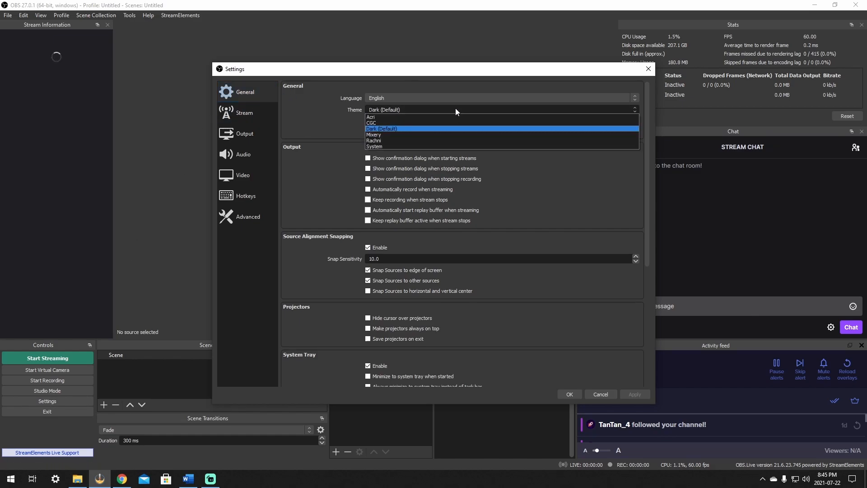
{"action": "left_click", "coordinate": [377, 123]}
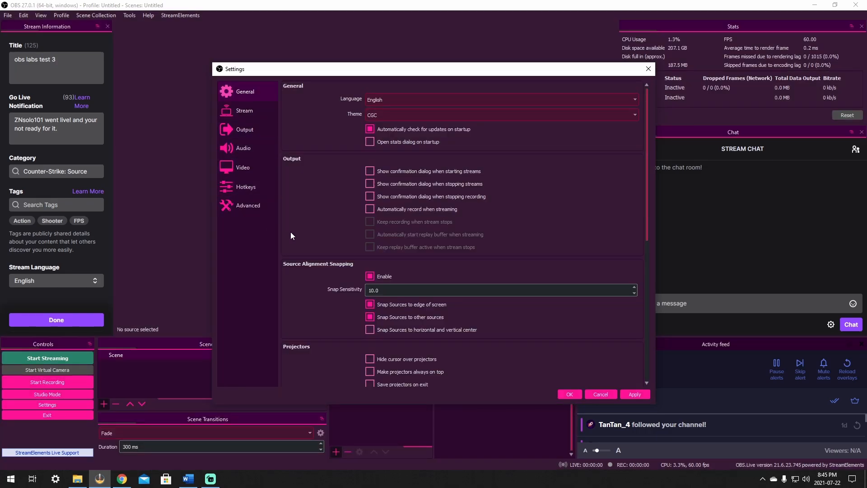
- Change the OBS theme to Mixery and look through the General settings in that theme
{"action": "left_click_drag", "start_coordinate": [408, 74], "coordinate": [339, 43]}
{"action": "left_click", "coordinate": [338, 83]}
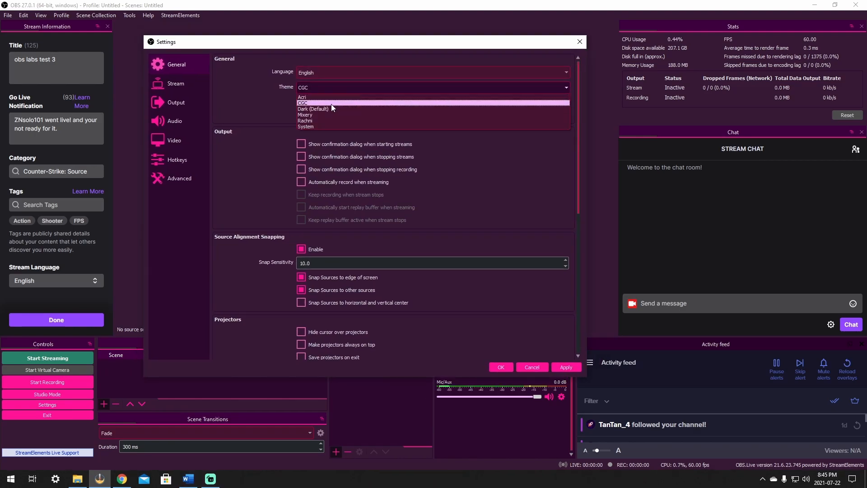
{"action": "left_click", "coordinate": [318, 113]}
{"action": "left_click", "coordinate": [578, 366]}
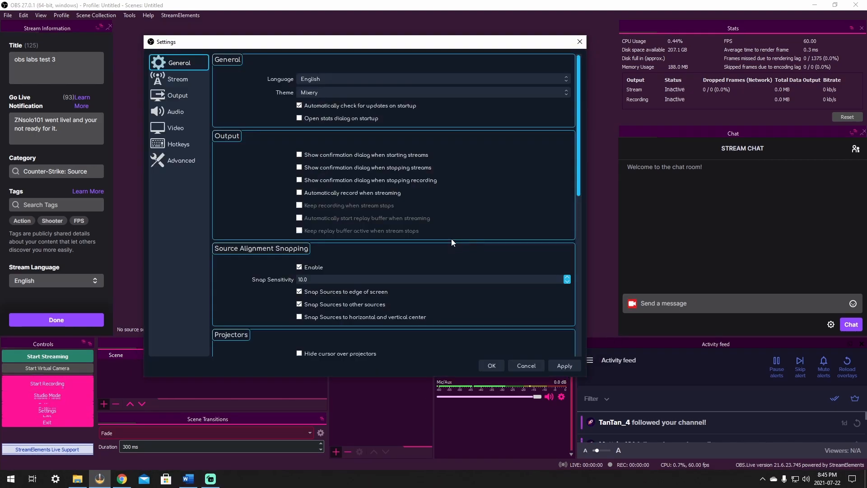
{"action": "left_click_drag", "start_coordinate": [273, 47], "coordinate": [377, 46]}
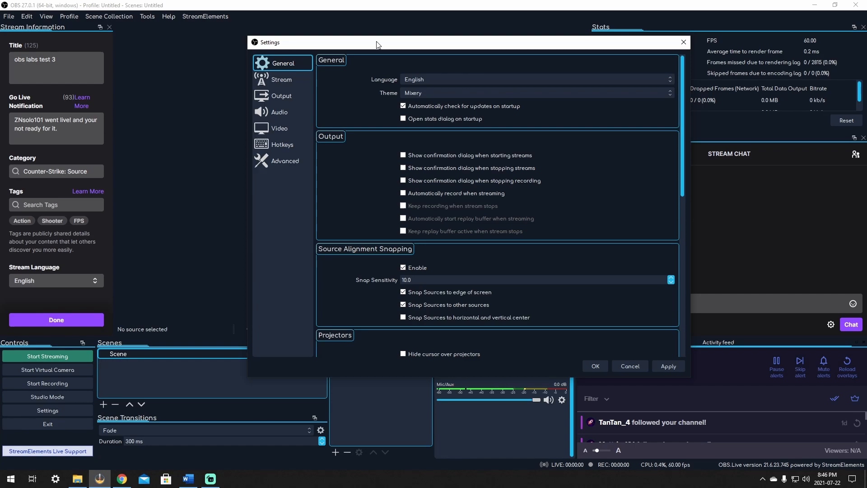
{"action": "scroll", "coordinate": [421, 152], "scroll_direction": "down", "scroll_amount": 5}
{"action": "scroll", "coordinate": [421, 152], "scroll_direction": "up", "scroll_amount": 3}
{"action": "scroll", "coordinate": [421, 150], "scroll_direction": "up", "scroll_amount": 3}
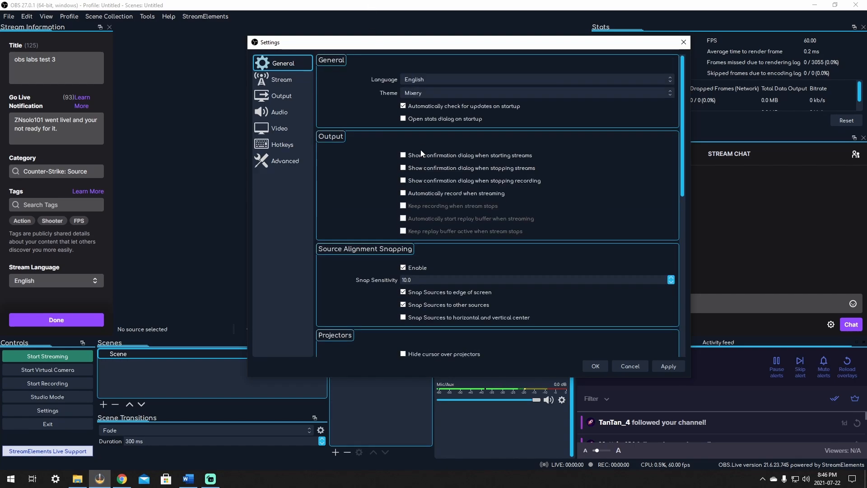
- Switch the OBS theme to Dark (Default) for comparison and set it back to CGC
{"action": "left_click", "coordinate": [461, 92]}
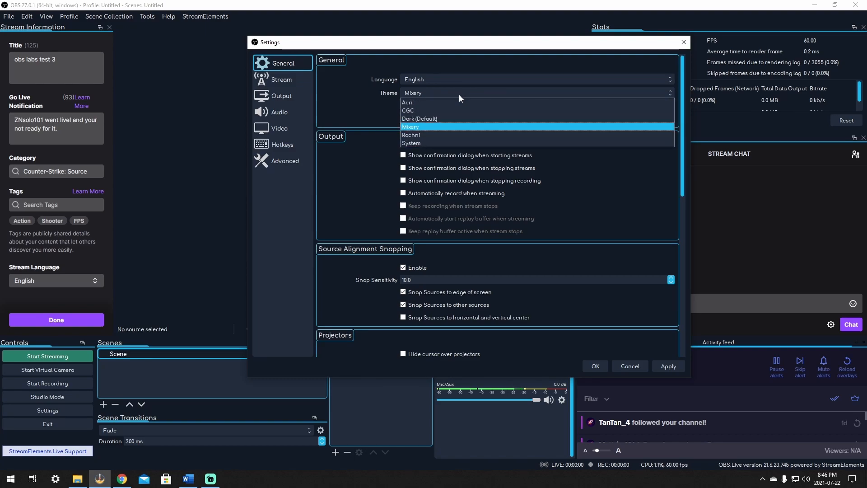
{"action": "left_click", "coordinate": [435, 119]}
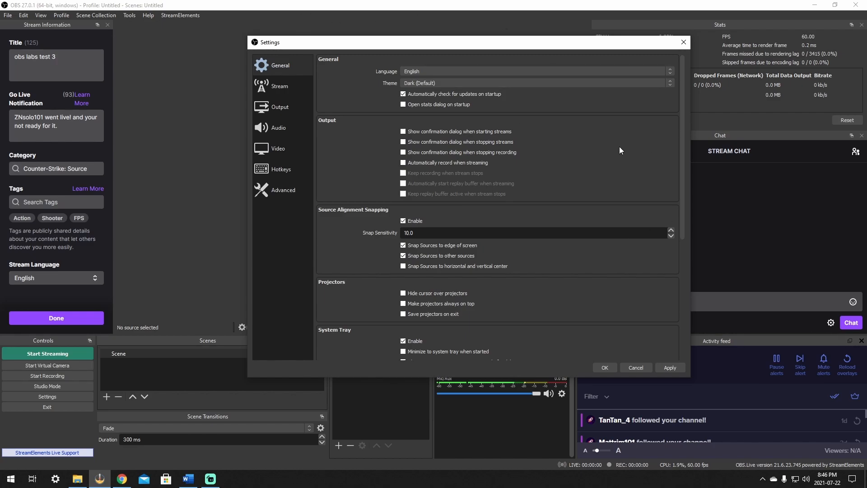
{"action": "left_click", "coordinate": [484, 81]}
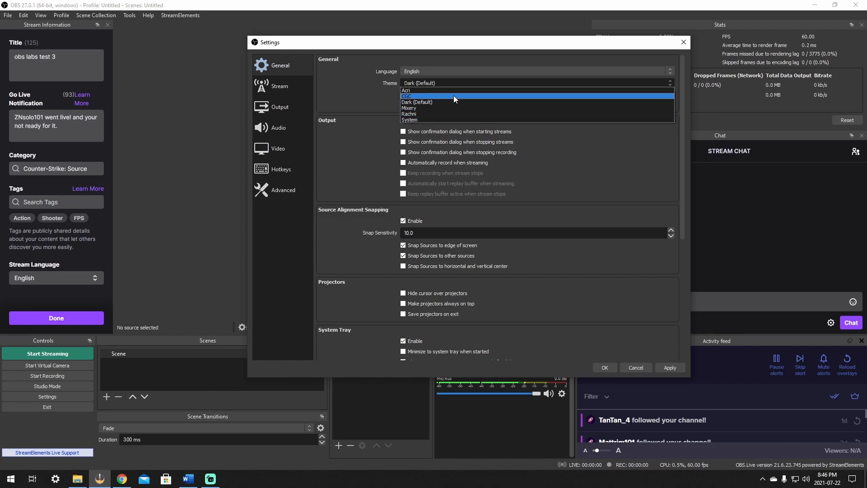
{"action": "key", "text": "Escape"}
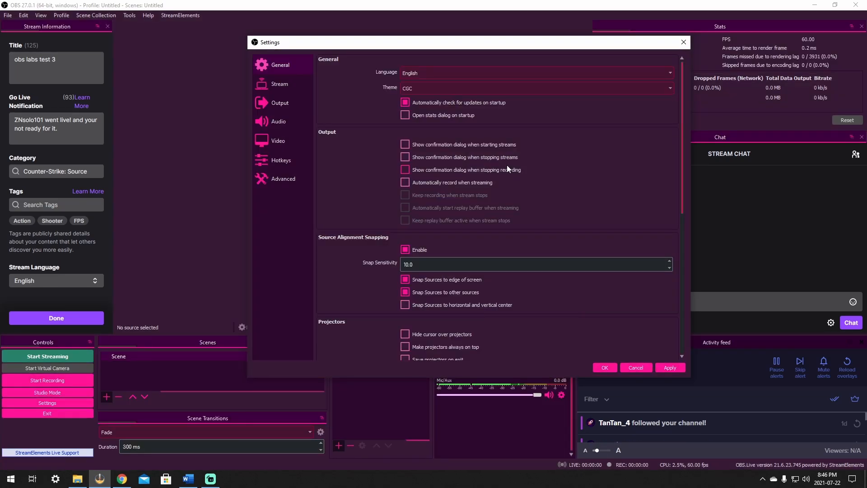